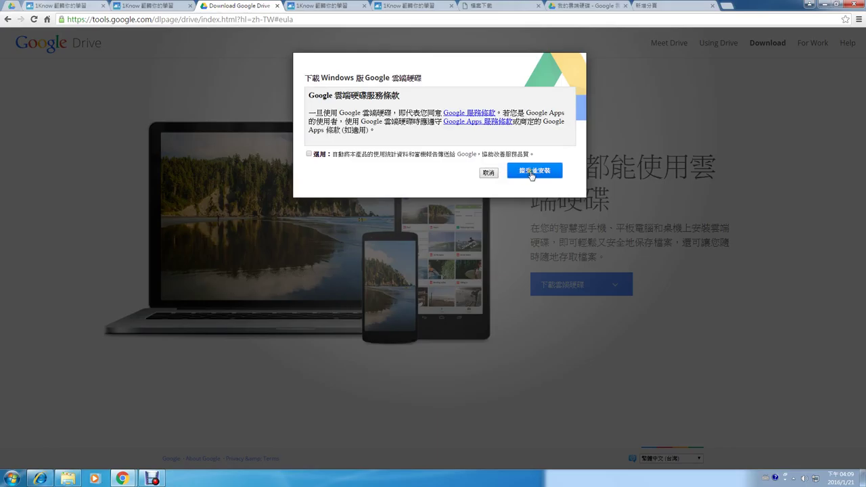
Accept the terms, save googledrivesync.exe to the desktop, and run the installer.
click(532, 173)
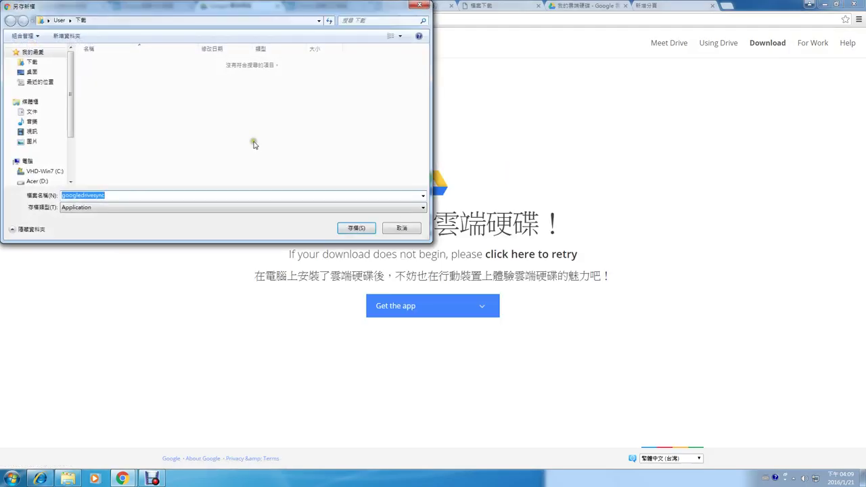
click(36, 74)
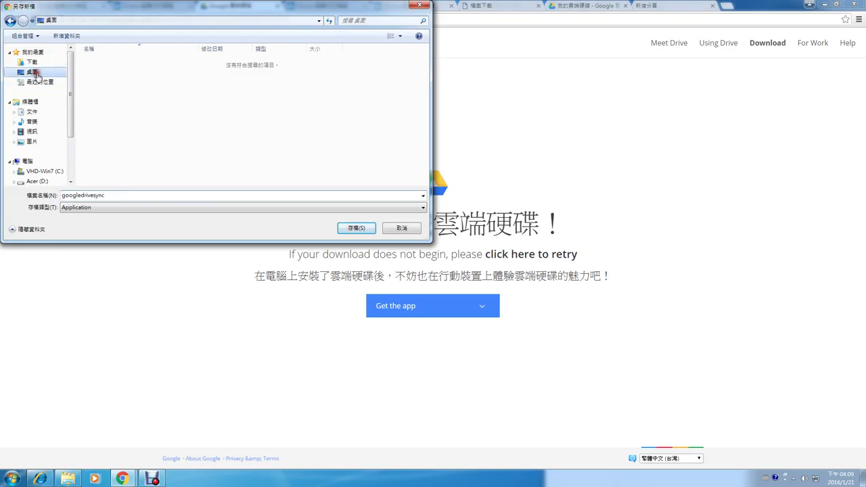
click(360, 229)
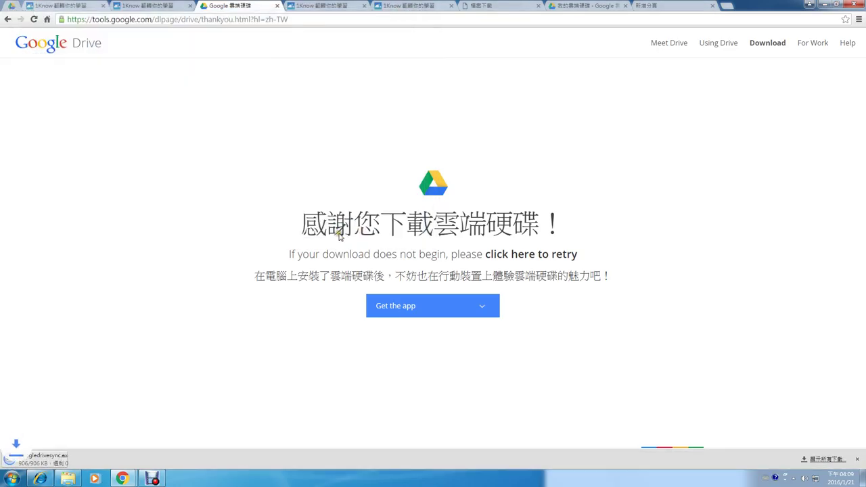
click(56, 463)
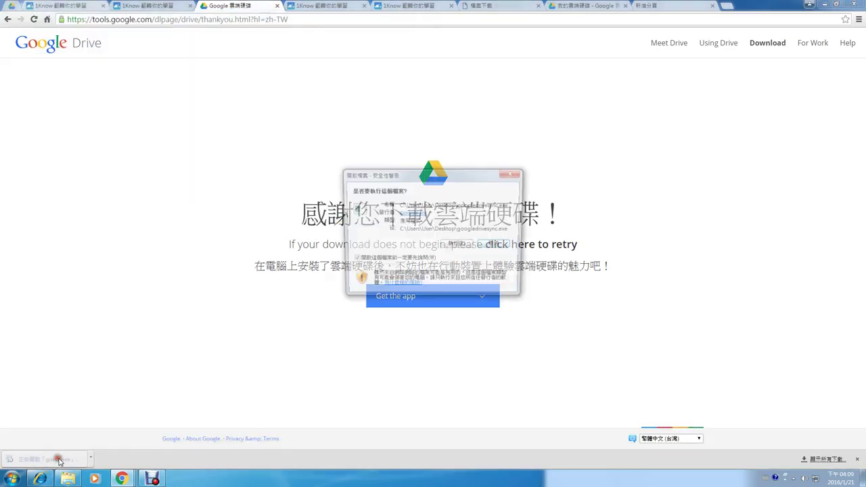
click(459, 244)
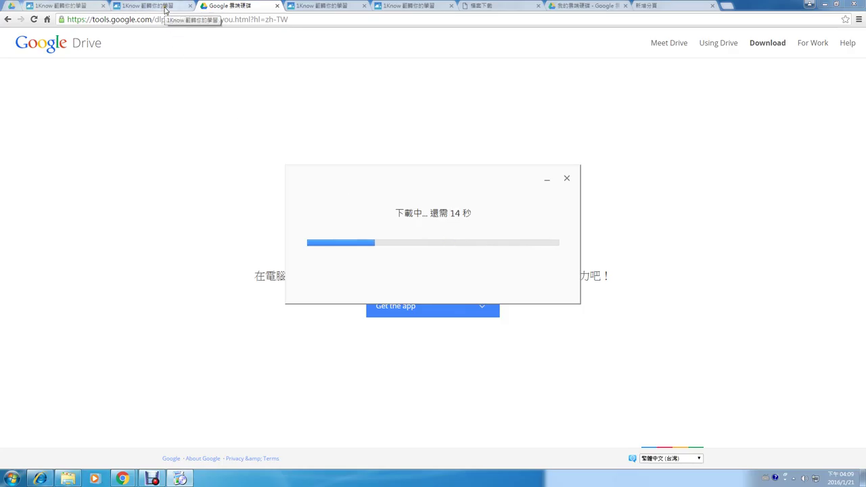
Open a new Computer window to review the drives, then bring the Google Drive welcome window forward.
middle_click(70, 479)
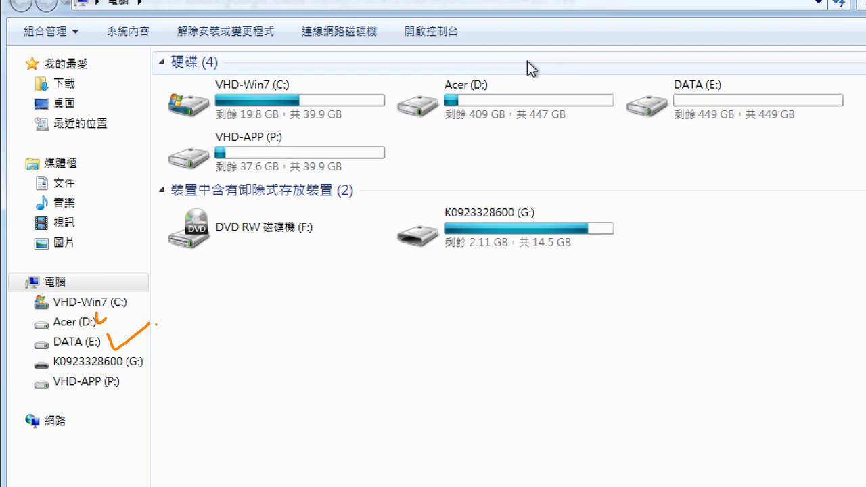
mouse_move(436, 252)
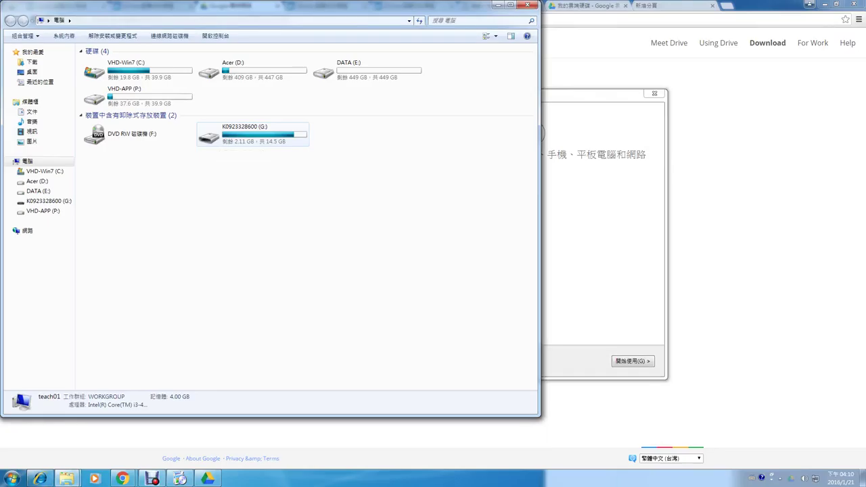
click(584, 95)
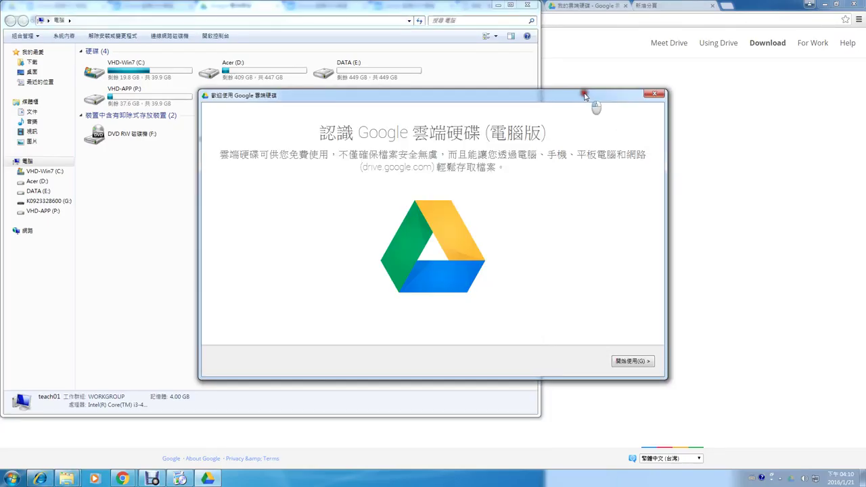
Start the Google Drive setup and sign in with the account e-mail and password.
click(627, 364)
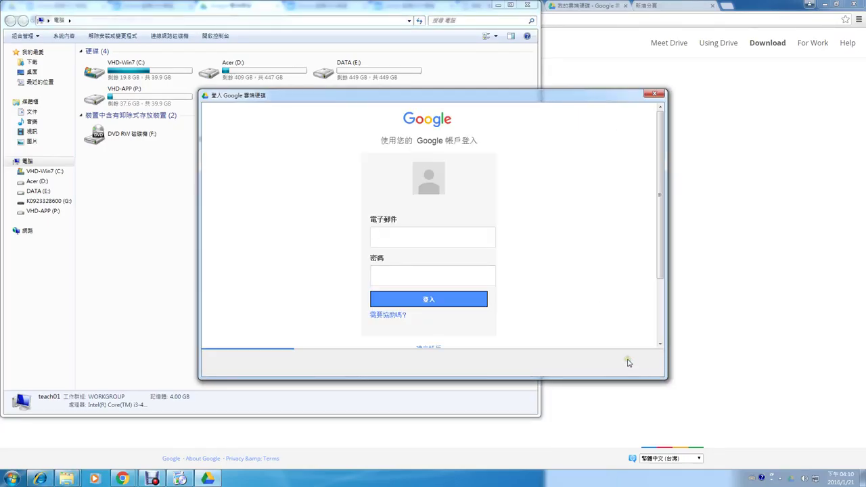
click(406, 232)
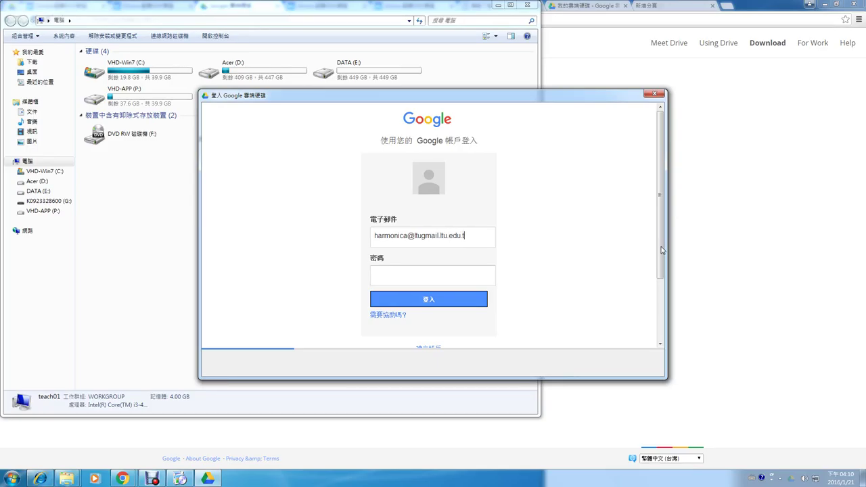
key(Tab)
text(********)
click(445, 304)
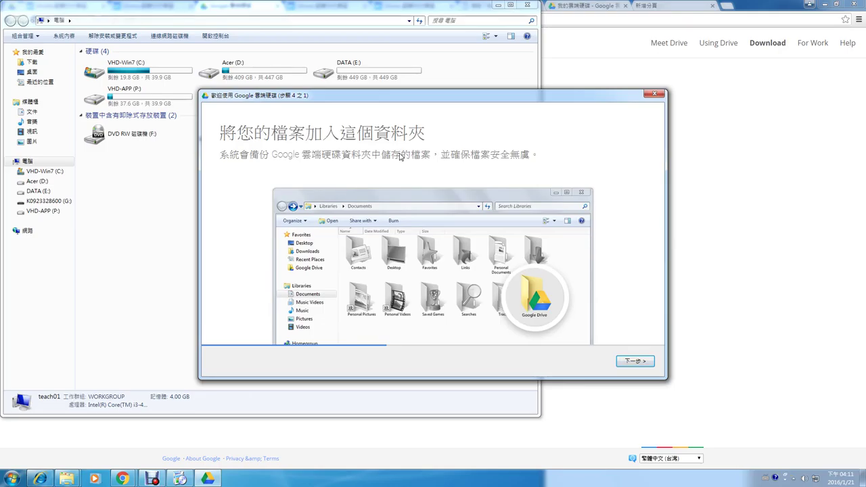
Advance through the welcome steps to setup complete and bring up the sync options.
click(635, 362)
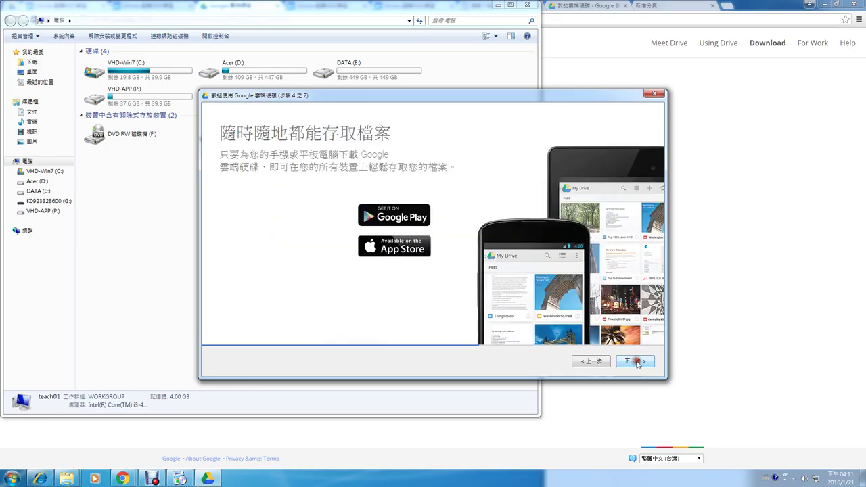
click(634, 362)
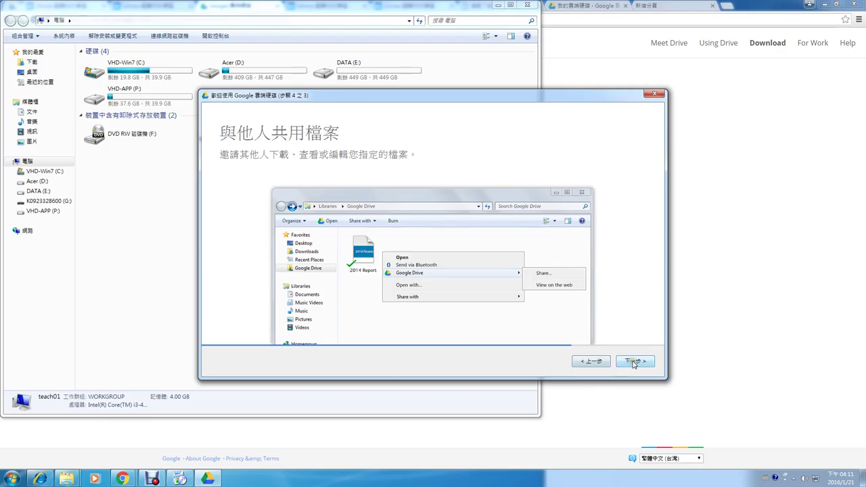
click(633, 362)
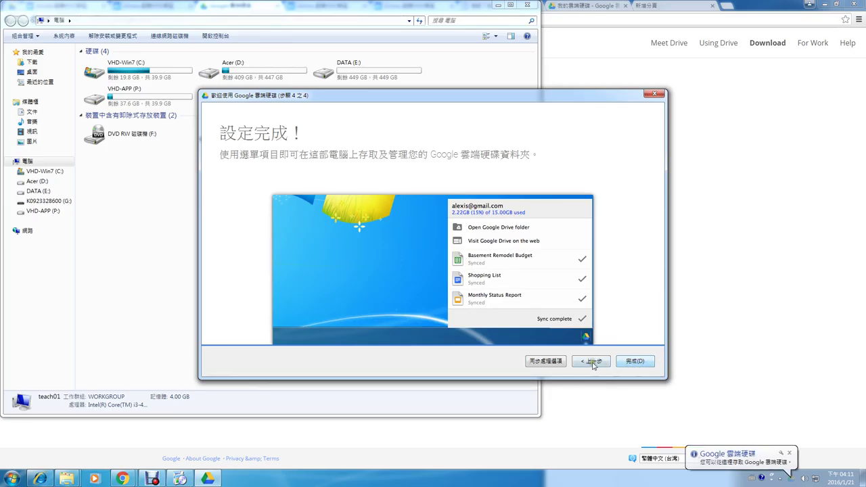
click(553, 366)
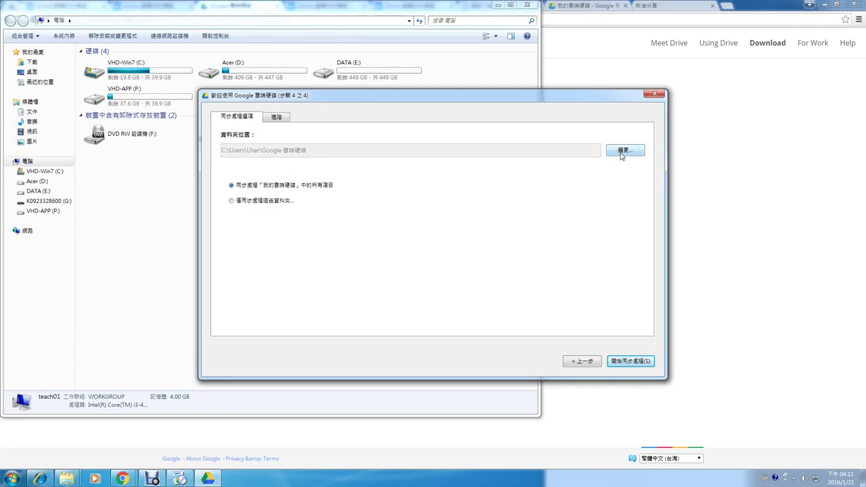
click(622, 152)
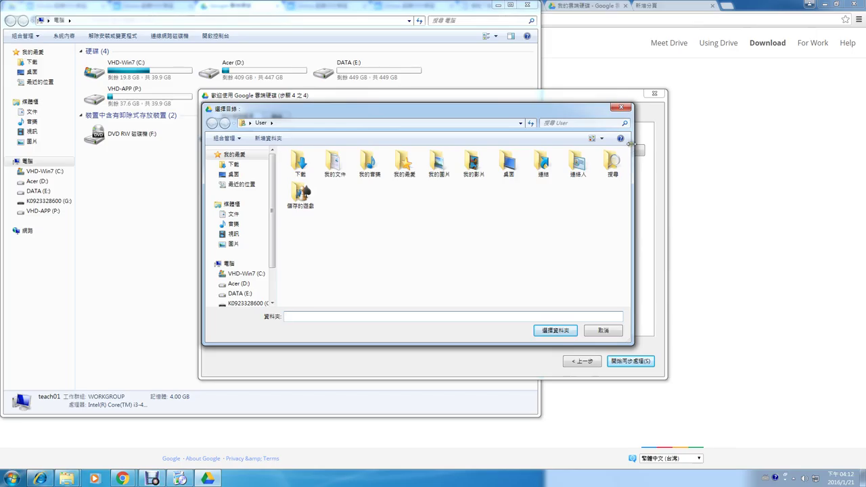
click(600, 331)
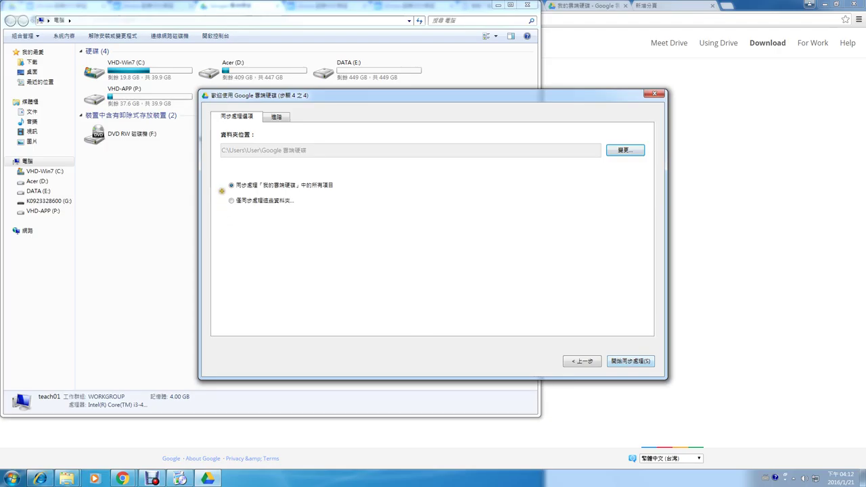
drag(222, 191, 310, 213)
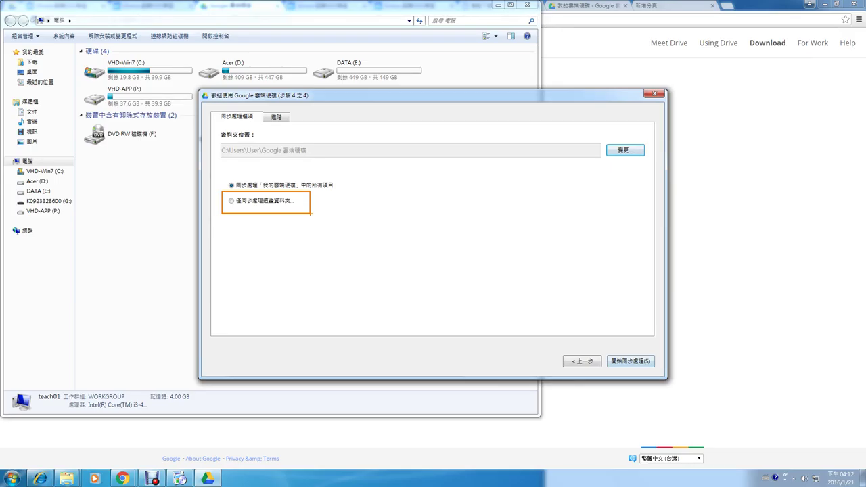
Choose to sync only selected folders, clear all My Drive folders, and check 上課分享資料夾.
click(231, 200)
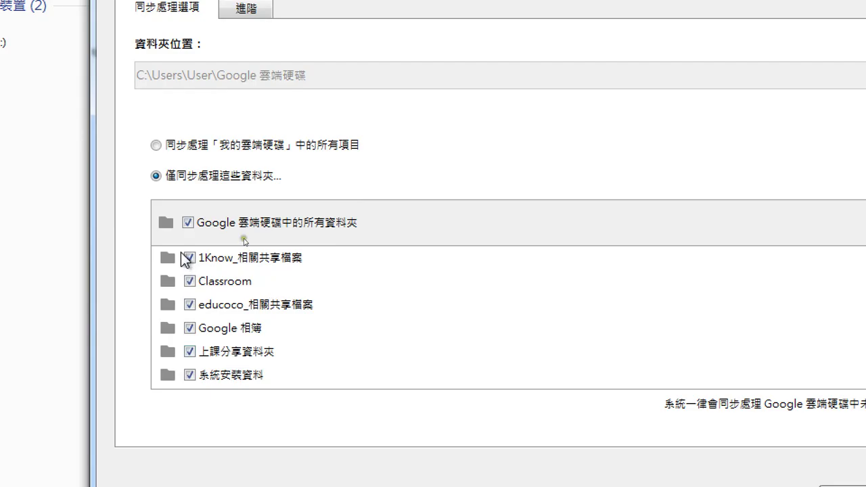
click(188, 224)
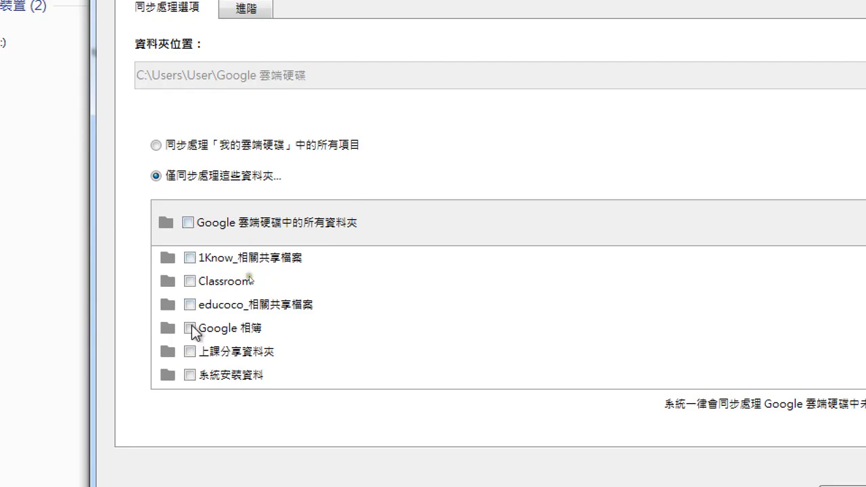
click(189, 353)
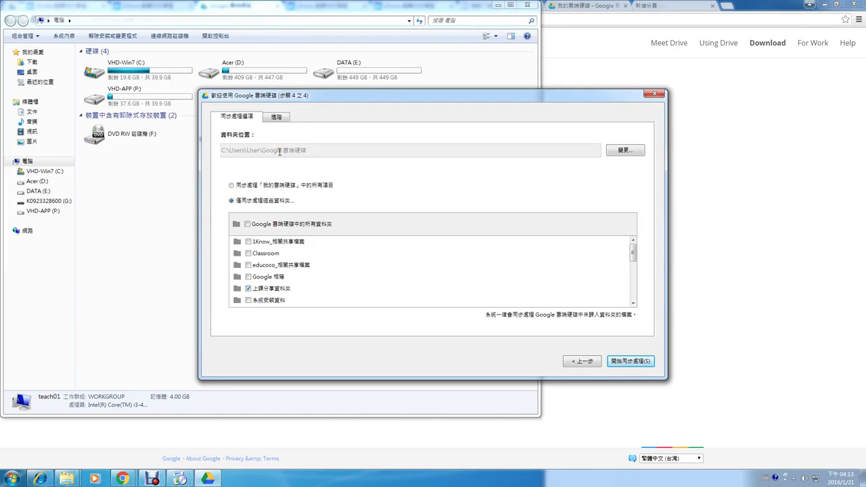
Start syncing, close the Computer window and install dialog, and return to the 1Know lesson page.
click(283, 117)
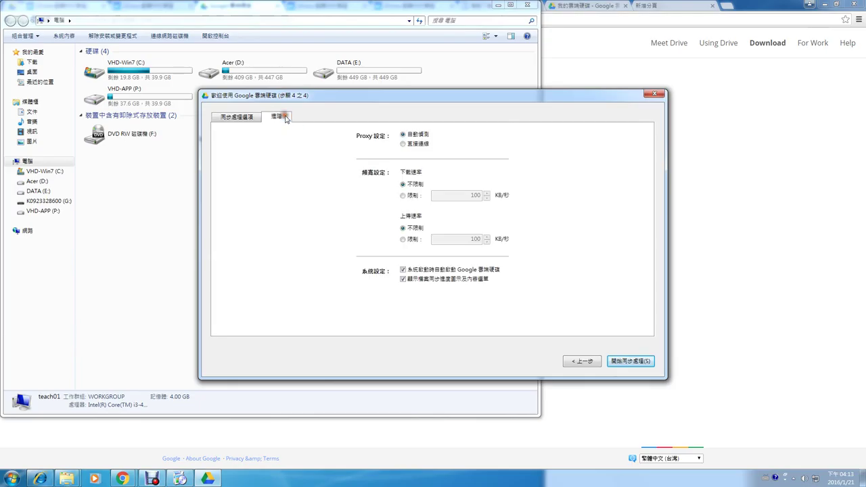
click(654, 96)
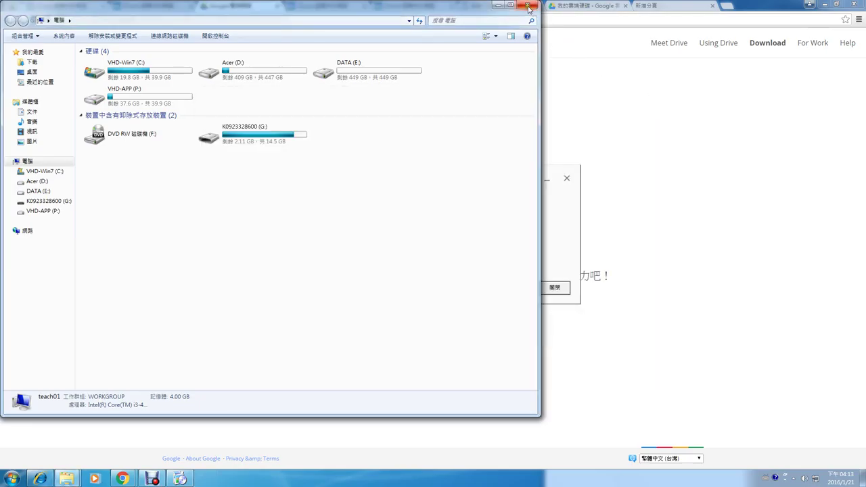
click(528, 7)
click(555, 287)
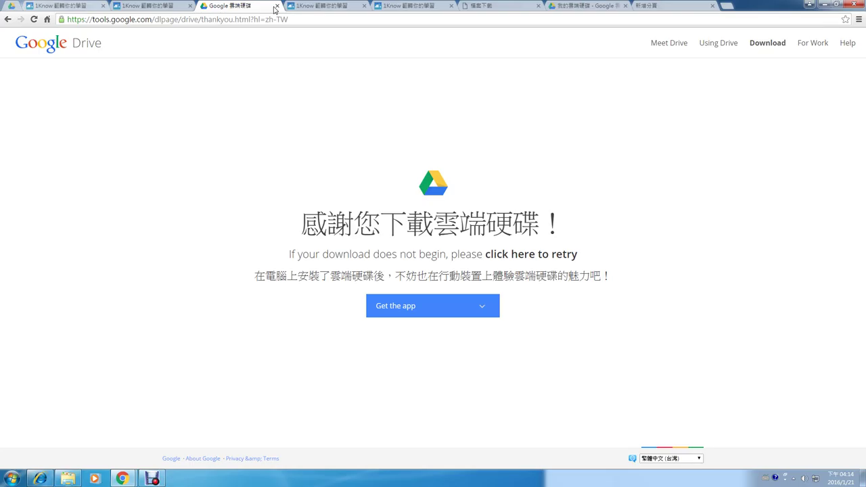
click(172, 5)
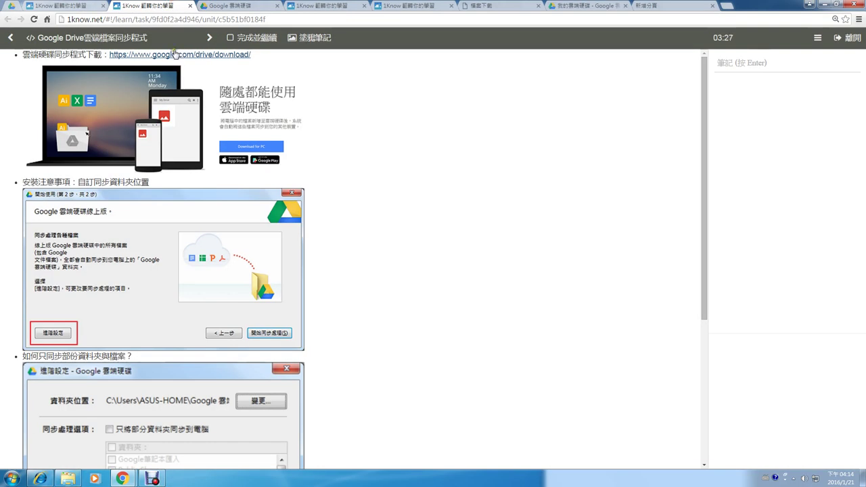
scroll(437, 232, down, 3)
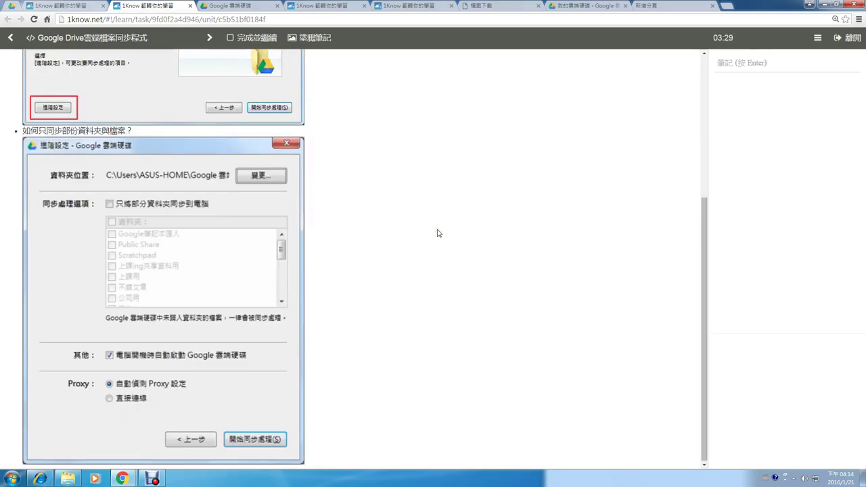